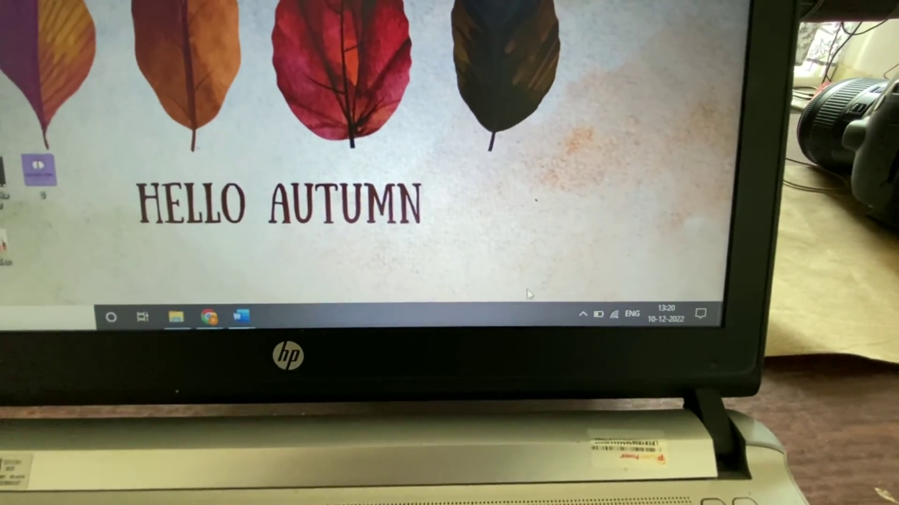
- Glance at the hidden tray icons, then open and close Computer Management via This PC
click(583, 314)
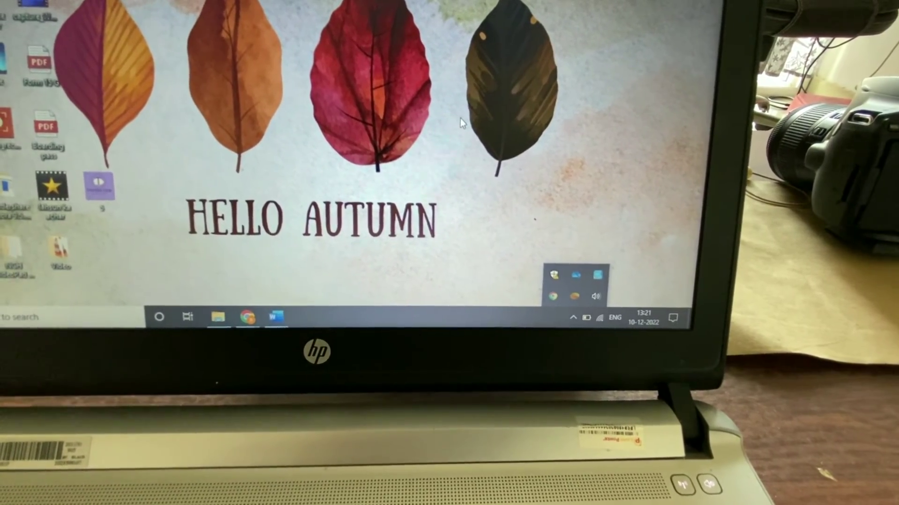
click(460, 118)
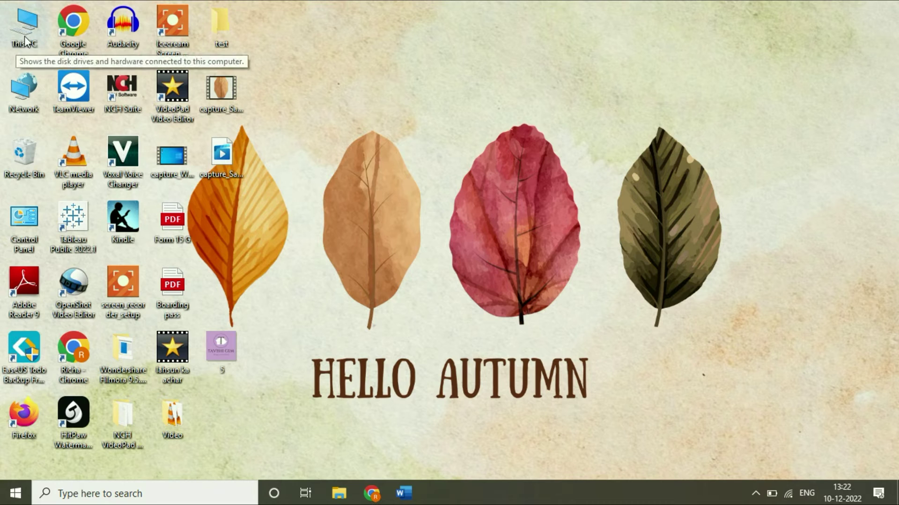
right_click(24, 30)
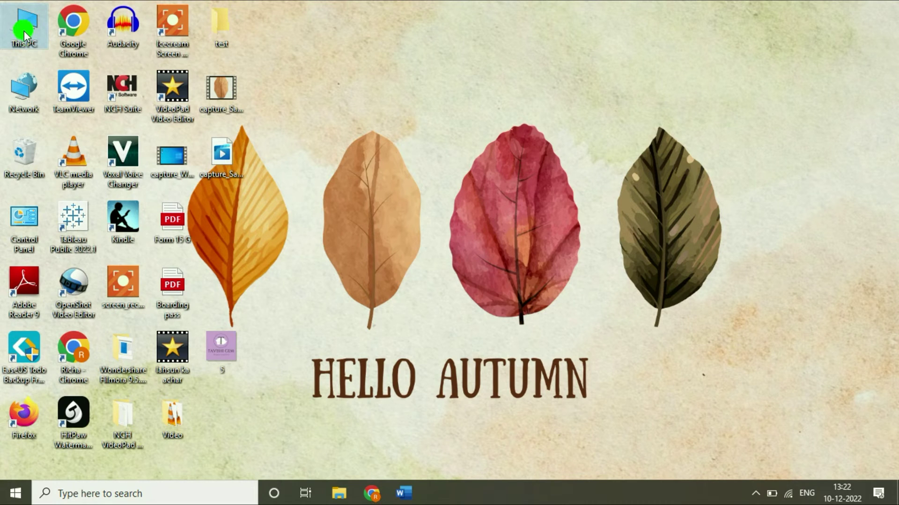
click(49, 70)
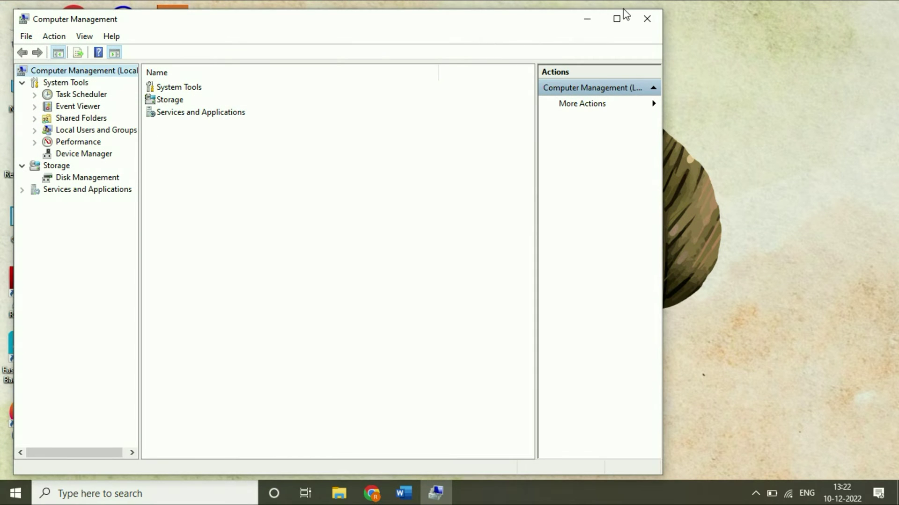
click(645, 19)
- In File Explorer, launch Computer Management from This PC's Manage option
click(339, 493)
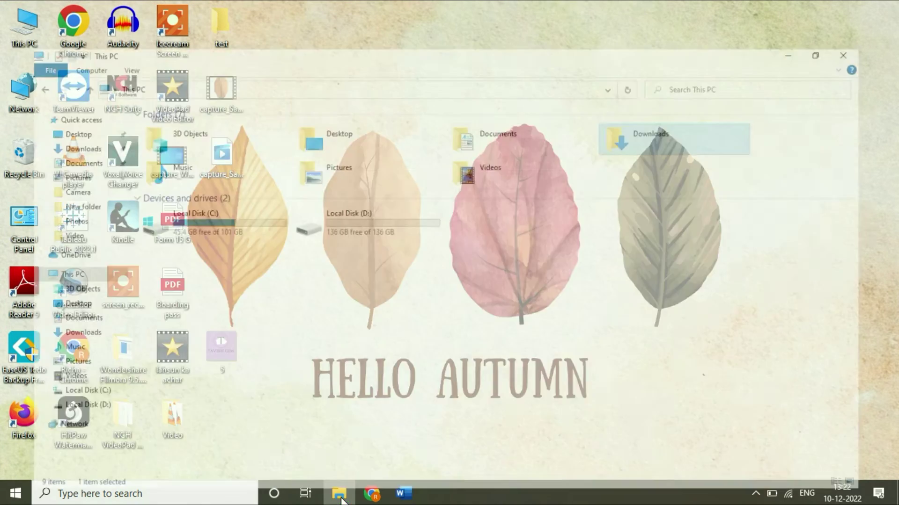
click(345, 303)
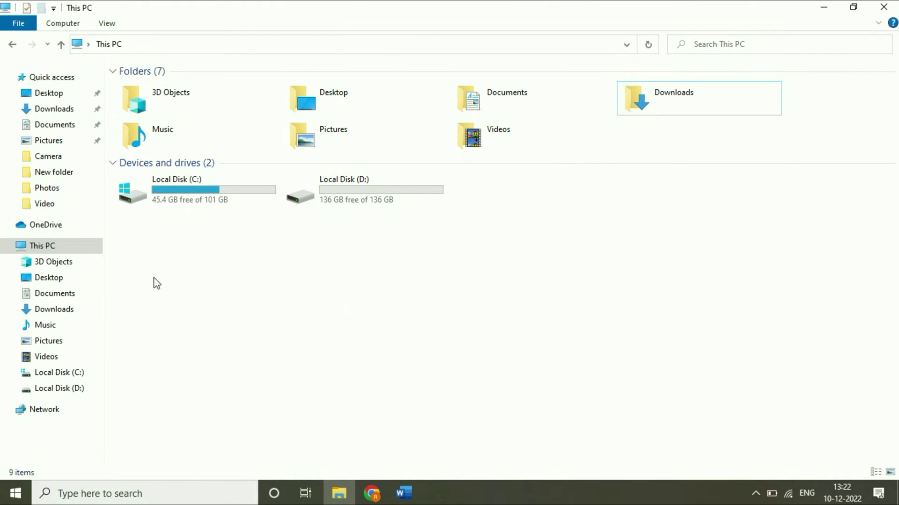
right_click(44, 246)
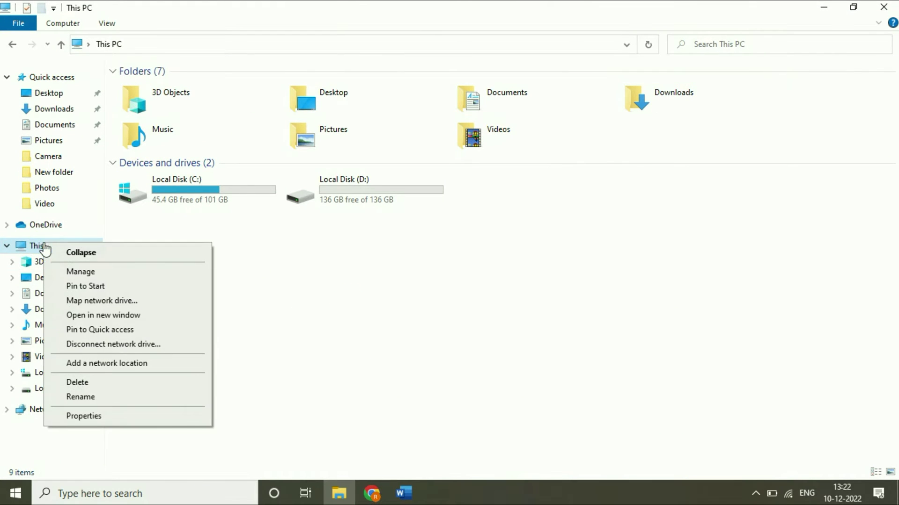
click(68, 272)
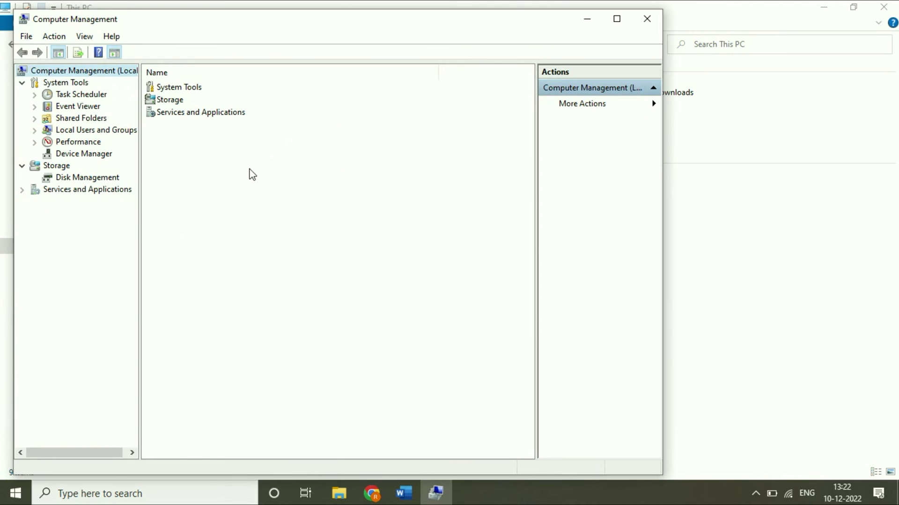
- Maximize Computer Management, view Disk Management, then show Device Manager's Other devices list
click(616, 20)
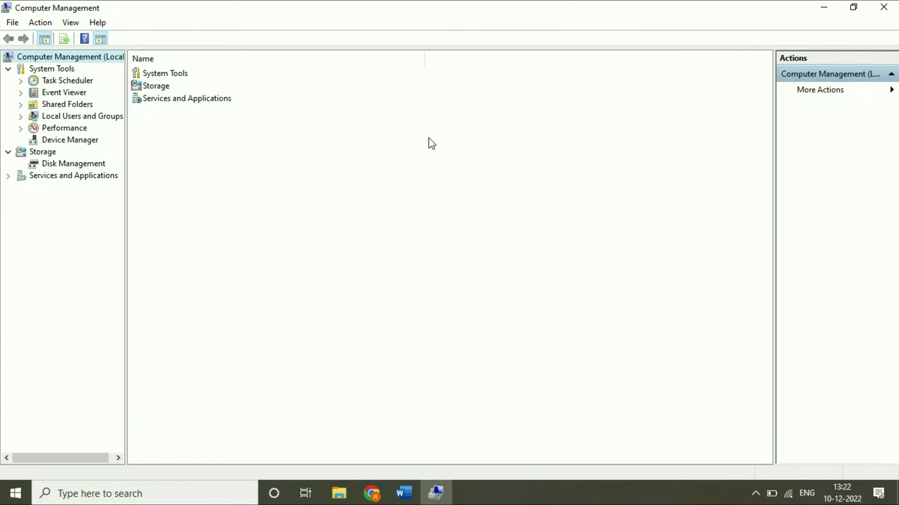
click(88, 165)
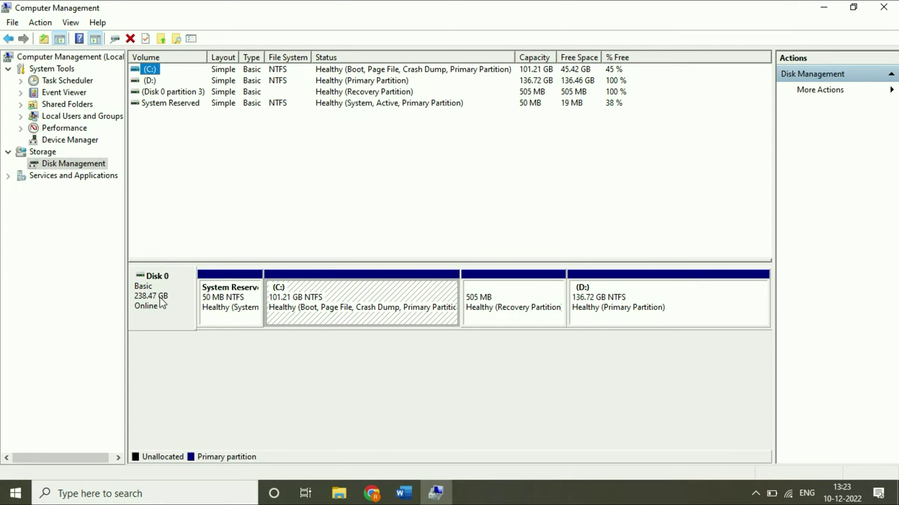
click(83, 146)
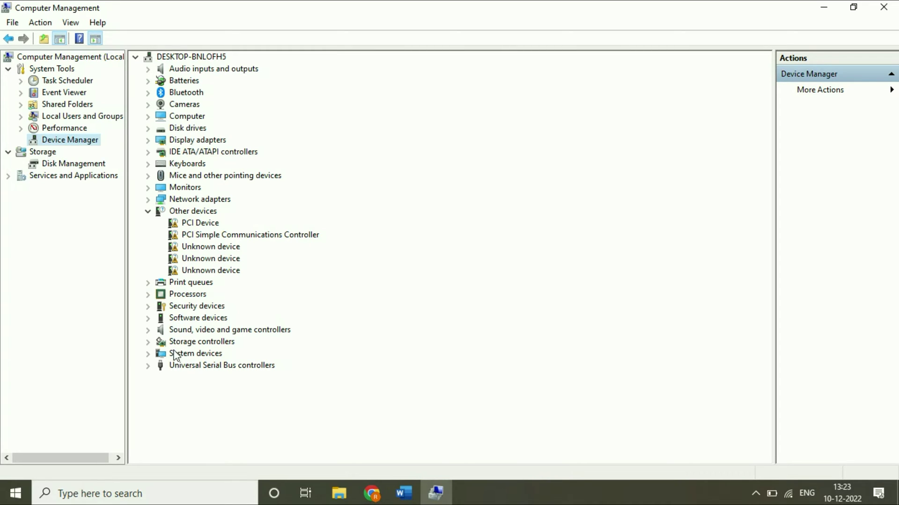
- Minimize Computer Management and search Google in Chrome for 'hp driver download'
click(824, 12)
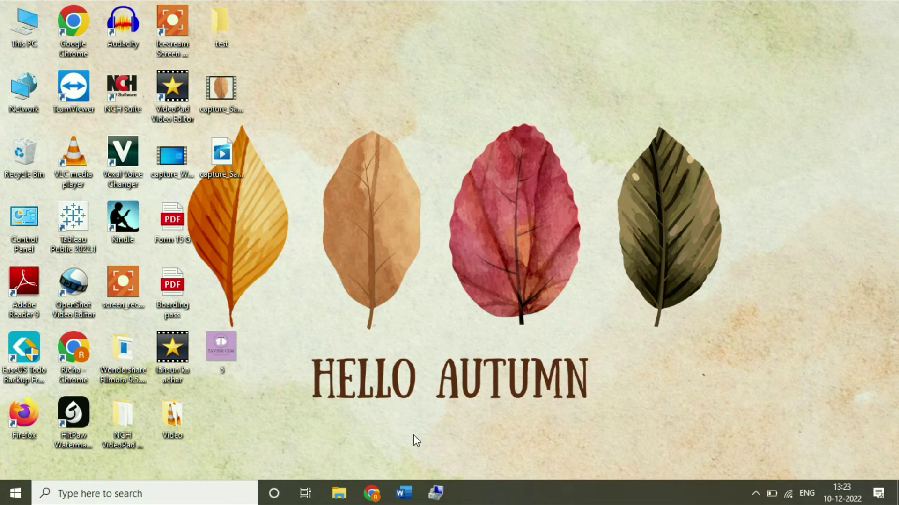
click(374, 489)
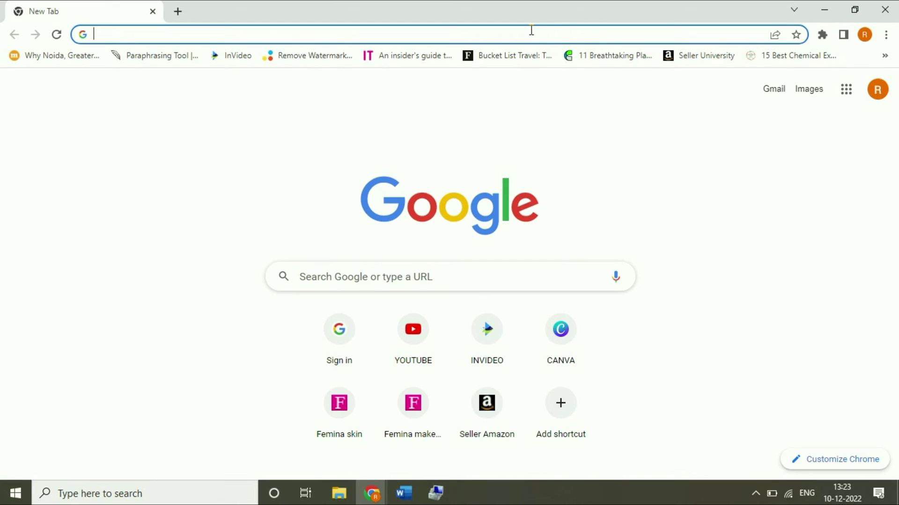
click(531, 30)
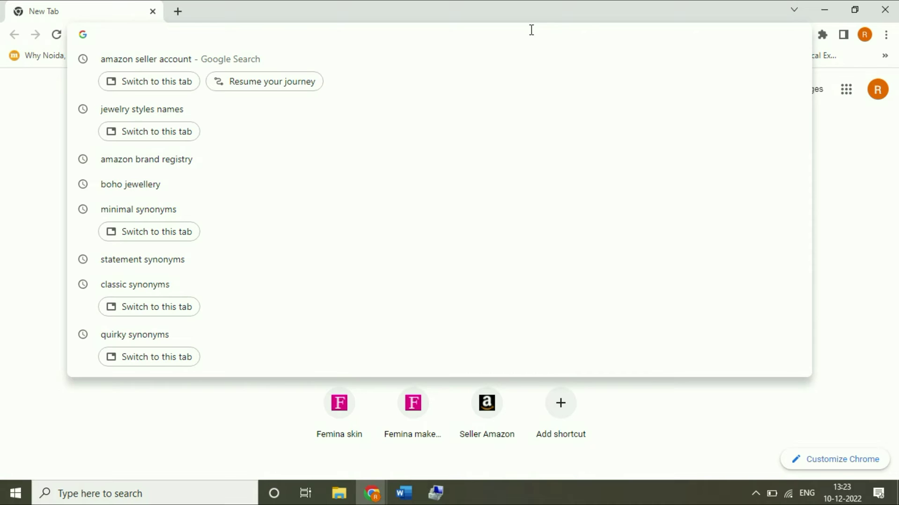
text(hp d)
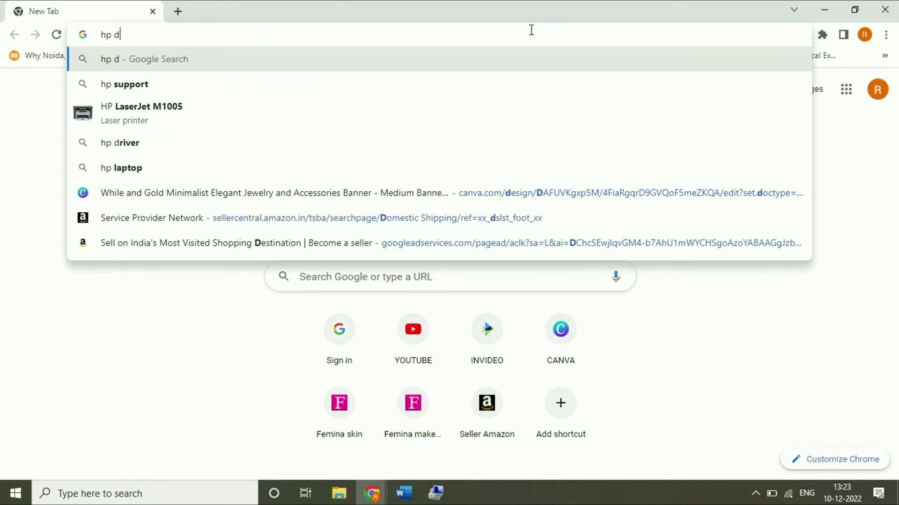
text(river)
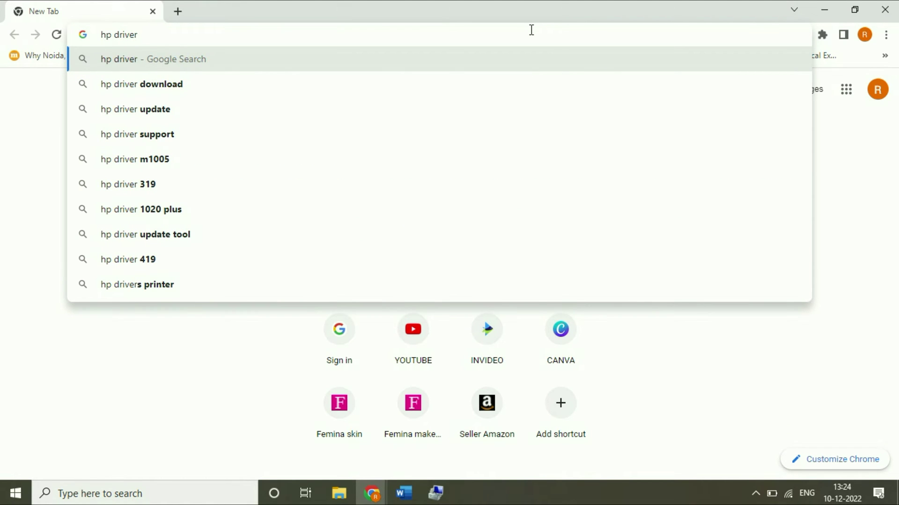
key(Down)
key(Return)
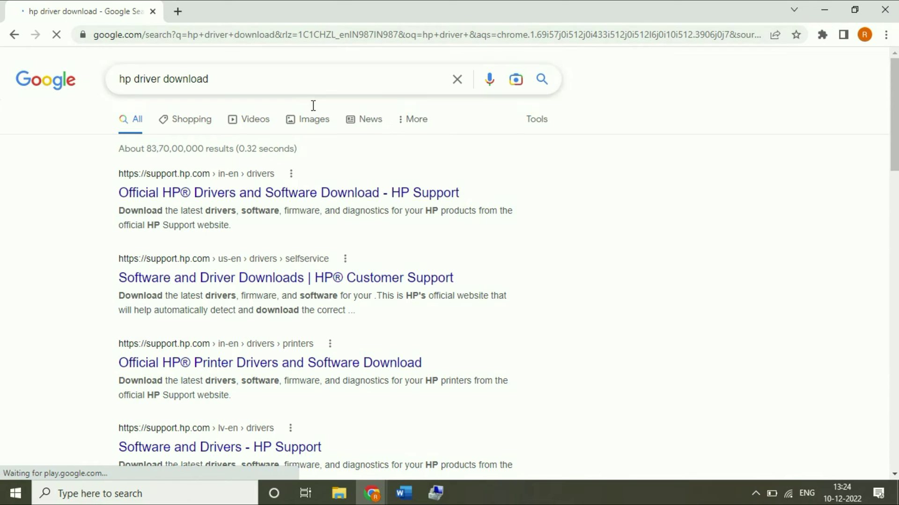
click(261, 193)
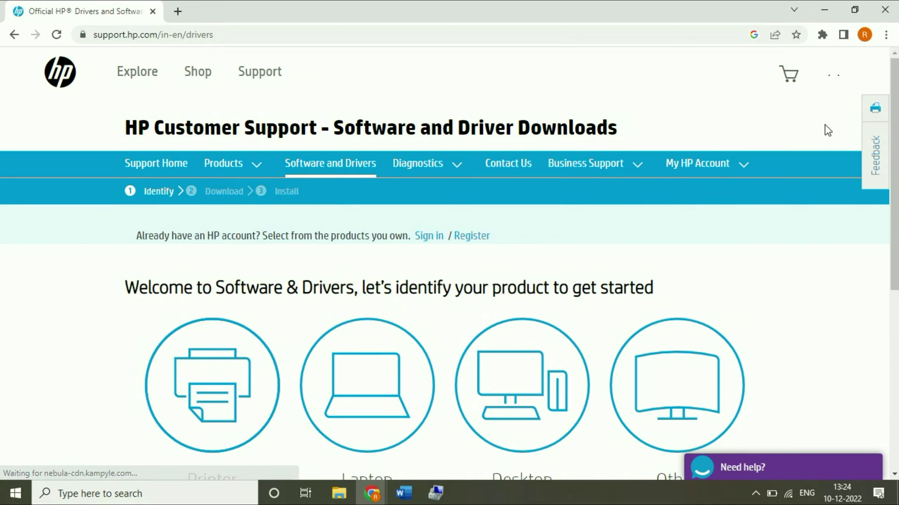
scroll(892, 223, down, 2)
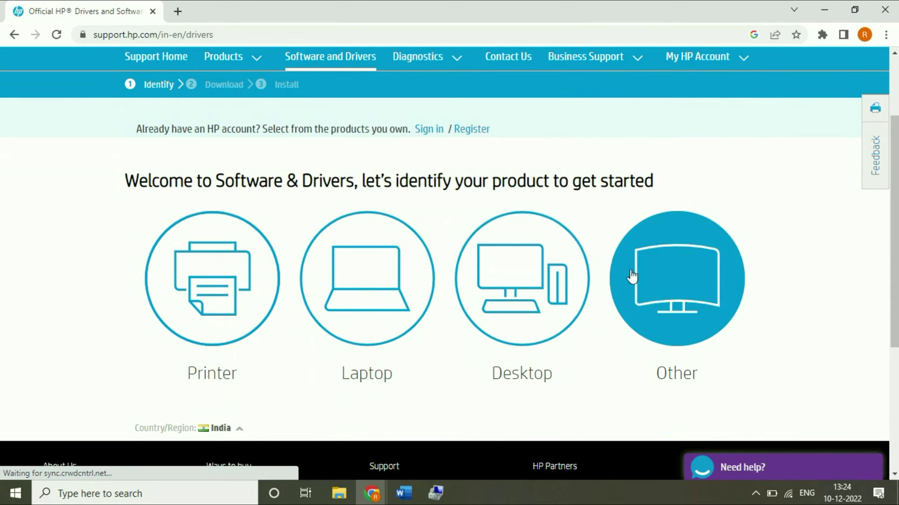
click(387, 293)
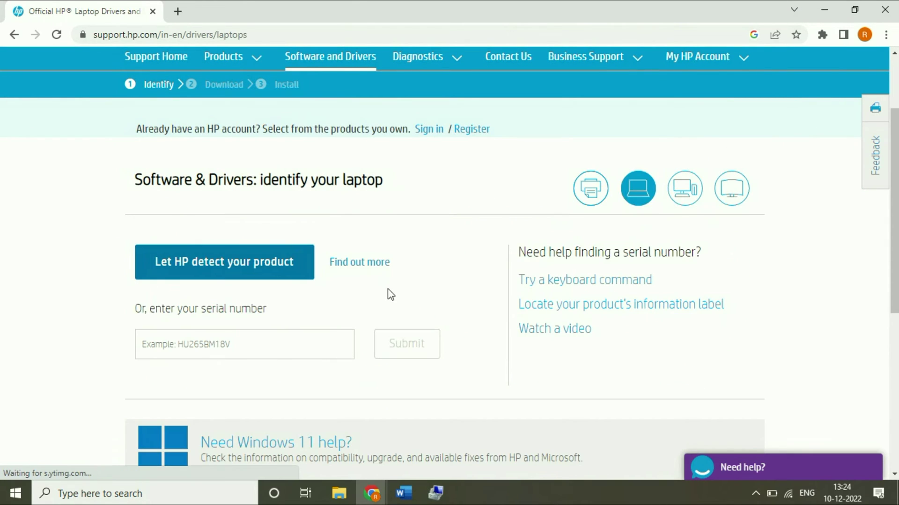
scroll(891, 174, down, 2)
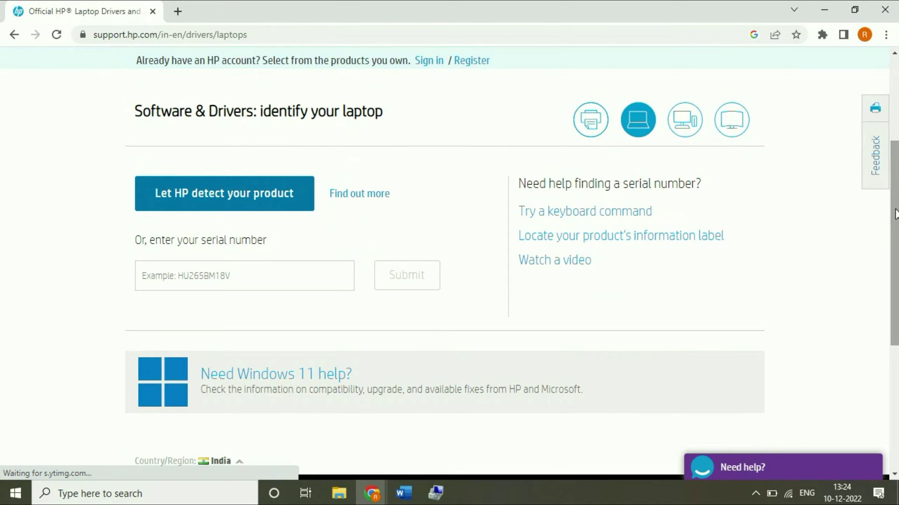
click(282, 276)
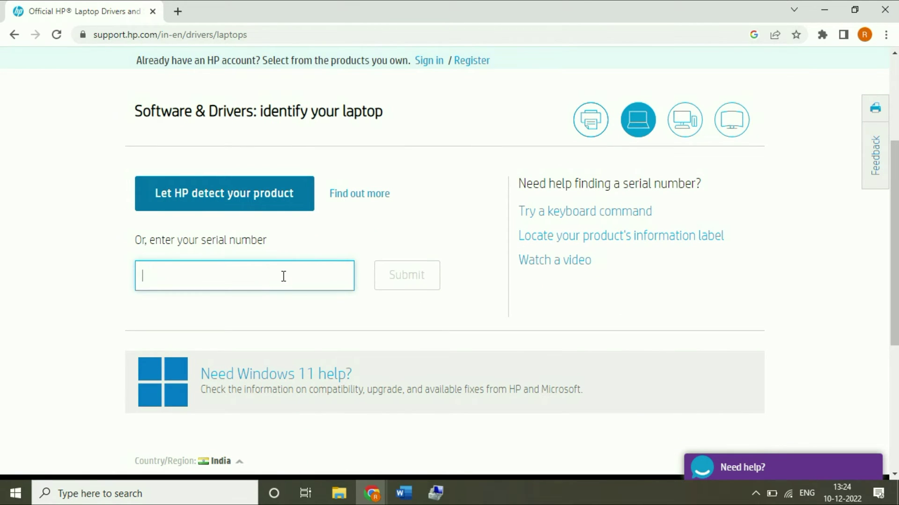
text(5CD6306GP5)
click(400, 274)
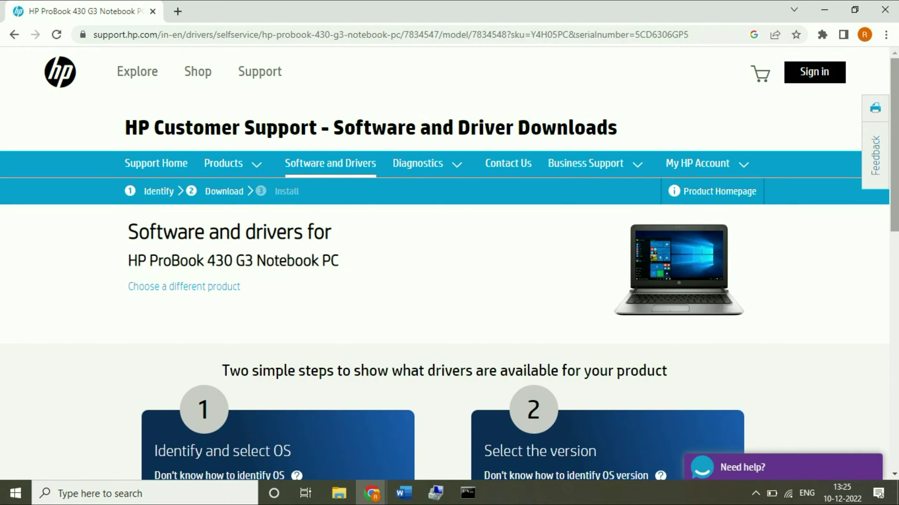
- Choose Windows 10 (64-bit) as the operating system and submit to load the ProBook's drivers
scroll(886, 227, down, 5)
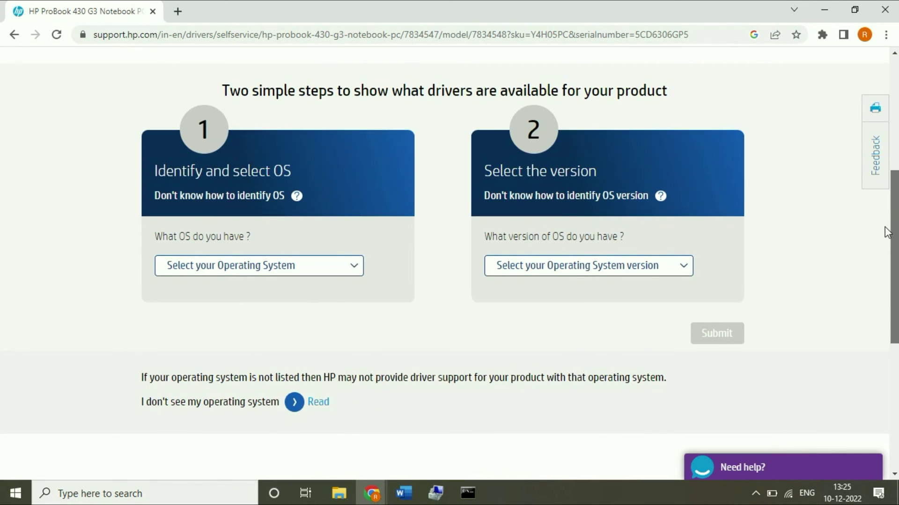
scroll(886, 232, down, 1)
scroll(886, 234, up, 1)
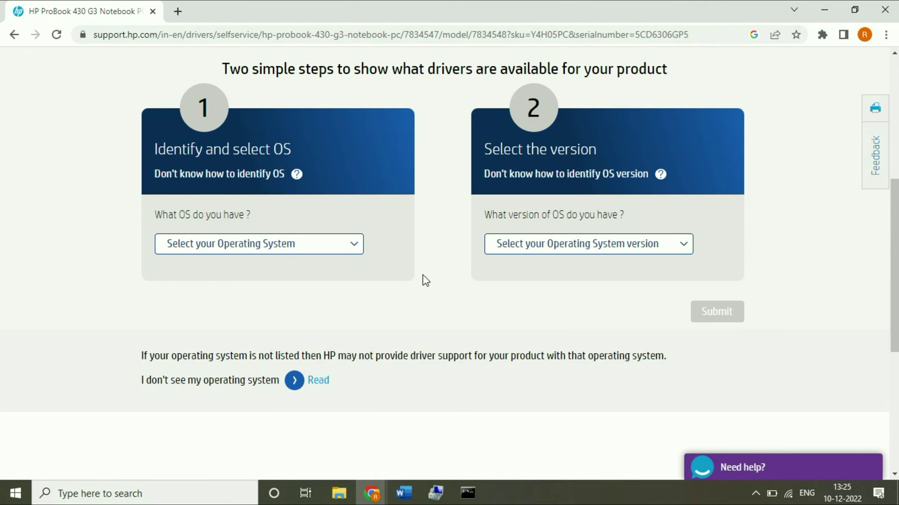
click(353, 248)
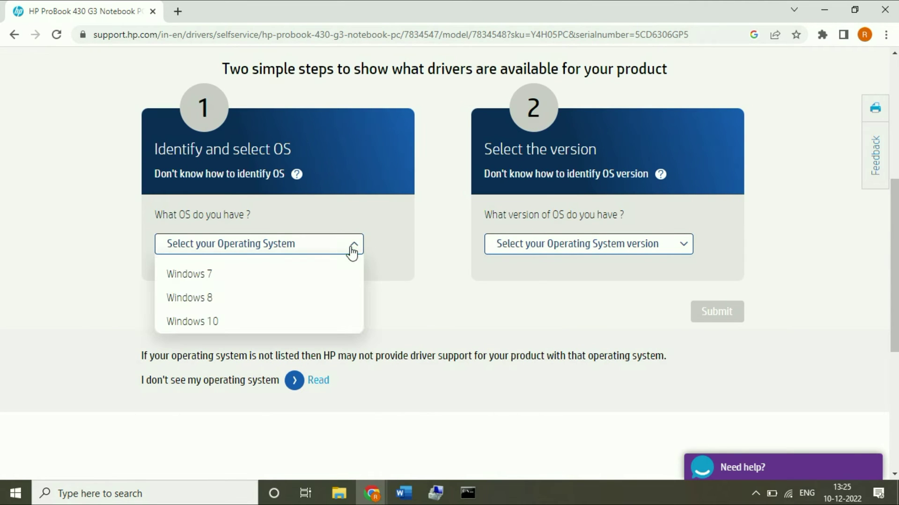
click(216, 323)
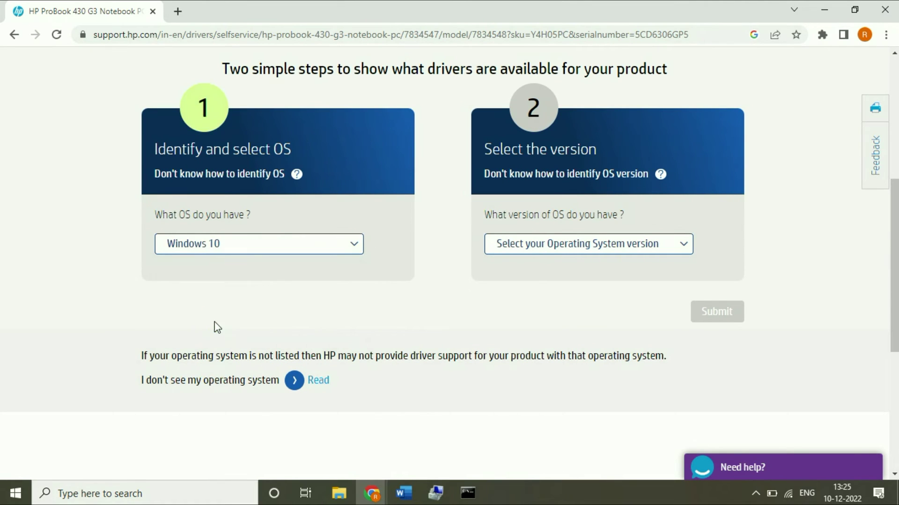
click(641, 248)
click(613, 276)
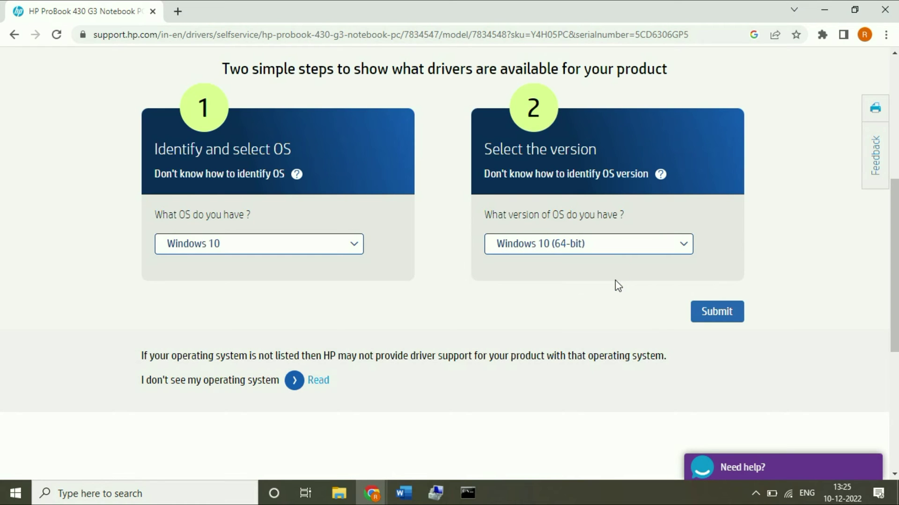
click(709, 309)
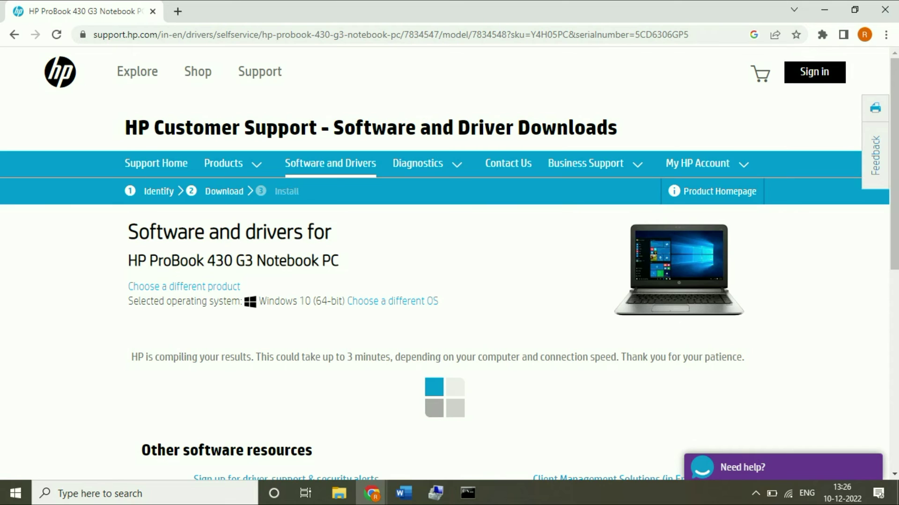
- Expand All drivers to reveal every category from BIOS to Software-System Management
scroll(449, 262, down, 3)
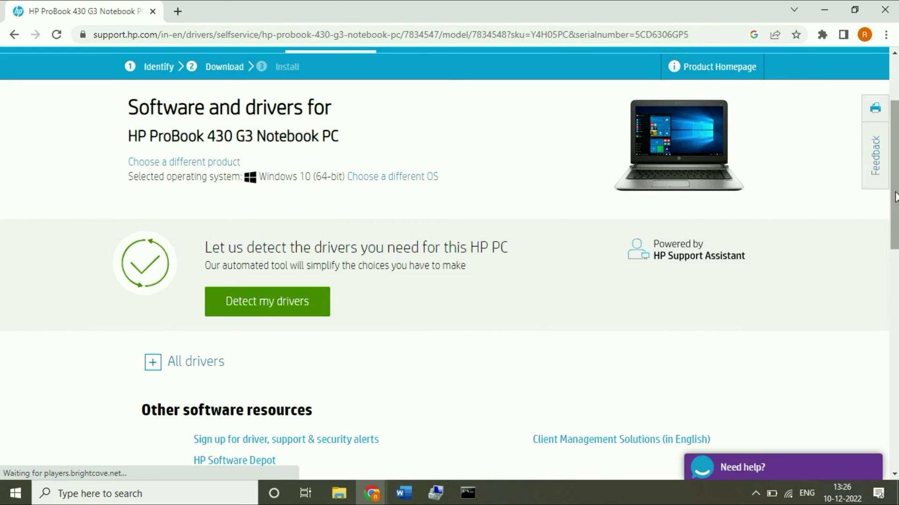
scroll(859, 184, down, 1)
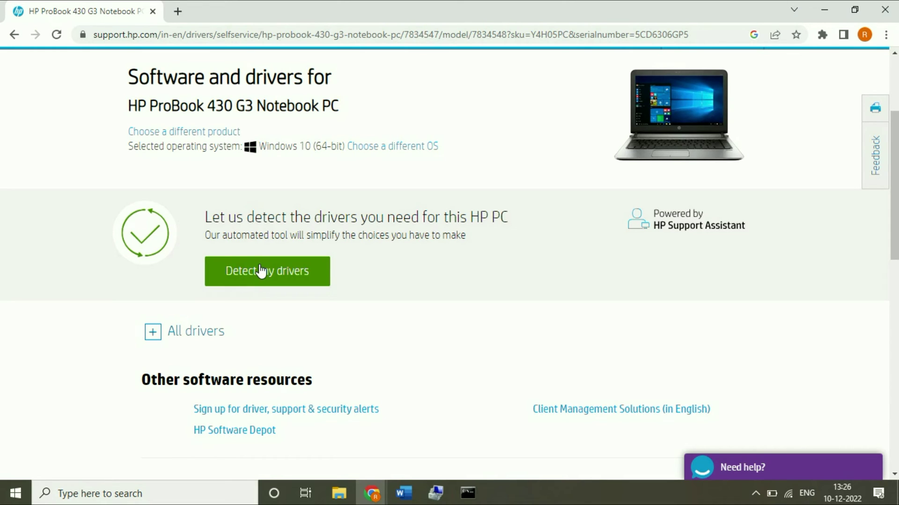
click(153, 333)
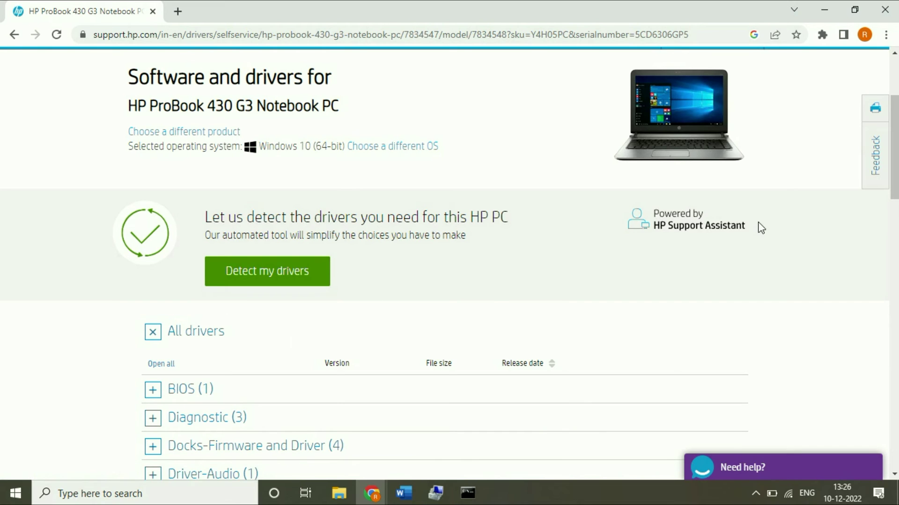
scroll(894, 199, down, 4)
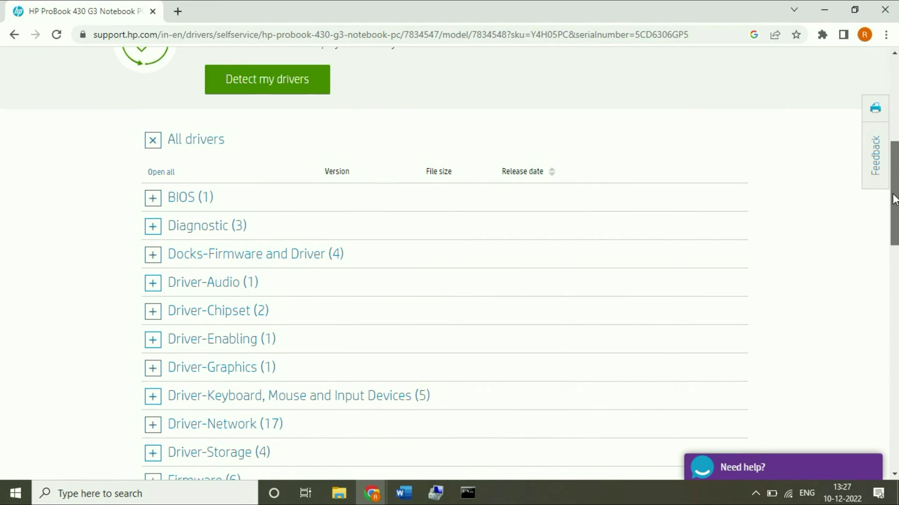
scroll(894, 199, down, 5)
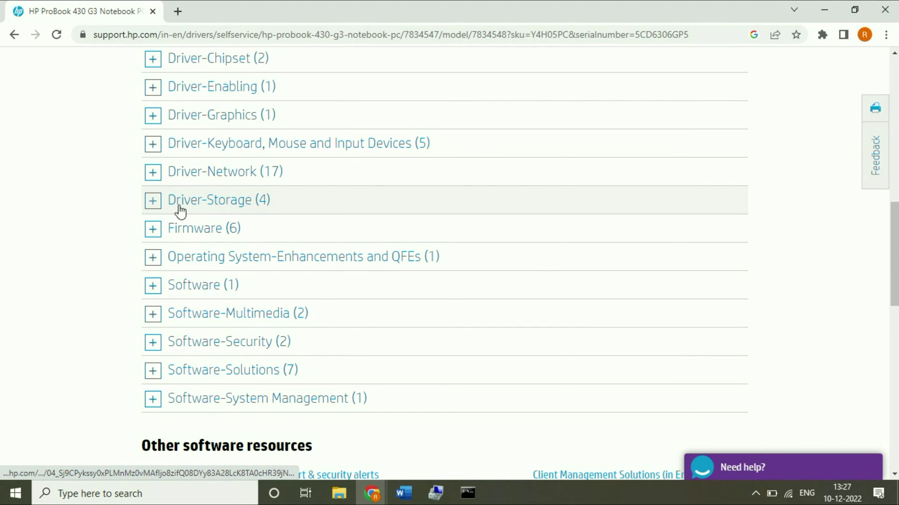
- Under Driver-Storage, manually download the Realtek USB and PCIe Media Card Reader Drivers (sp98820.exe)
click(156, 201)
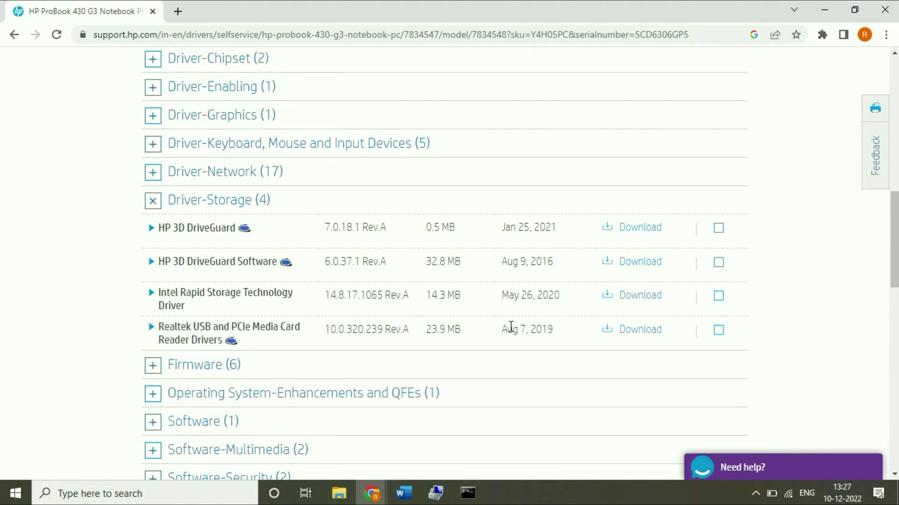
click(640, 330)
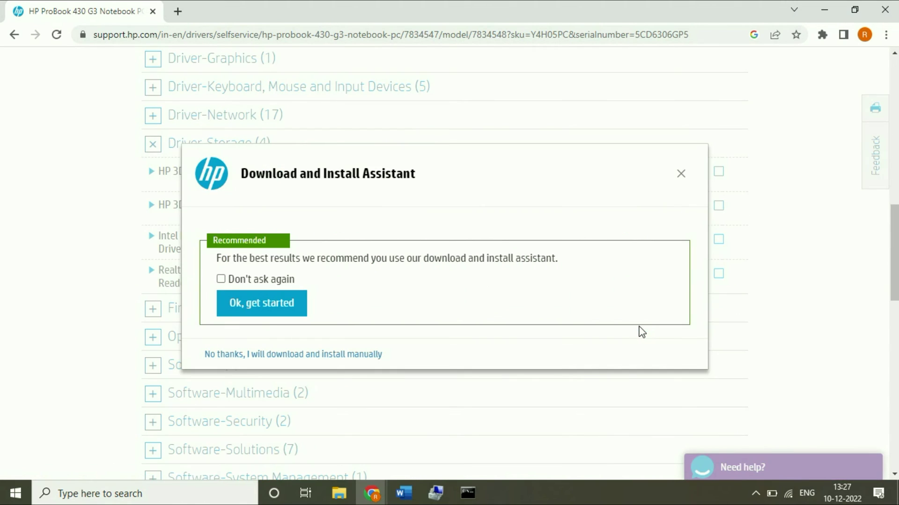
click(314, 355)
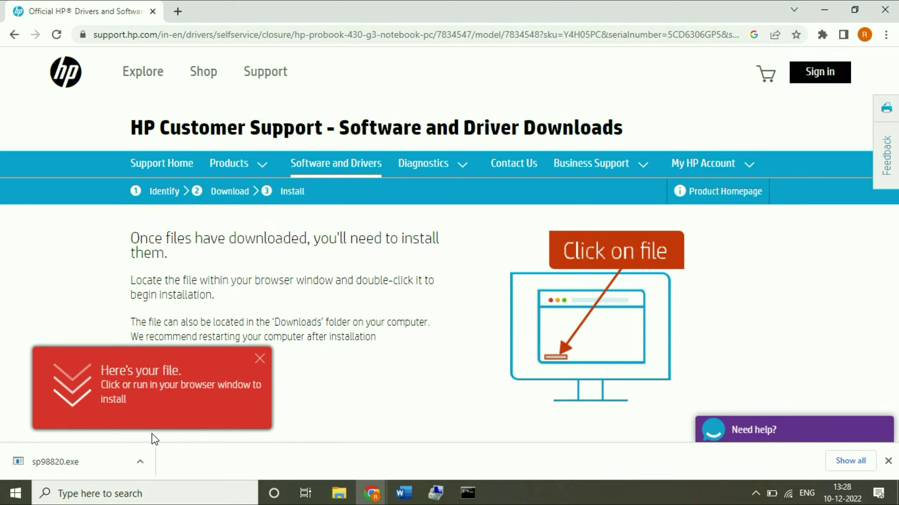
- Run sp98820.exe, accept the Realtek license to install the driver, and minimize Chrome
click(96, 463)
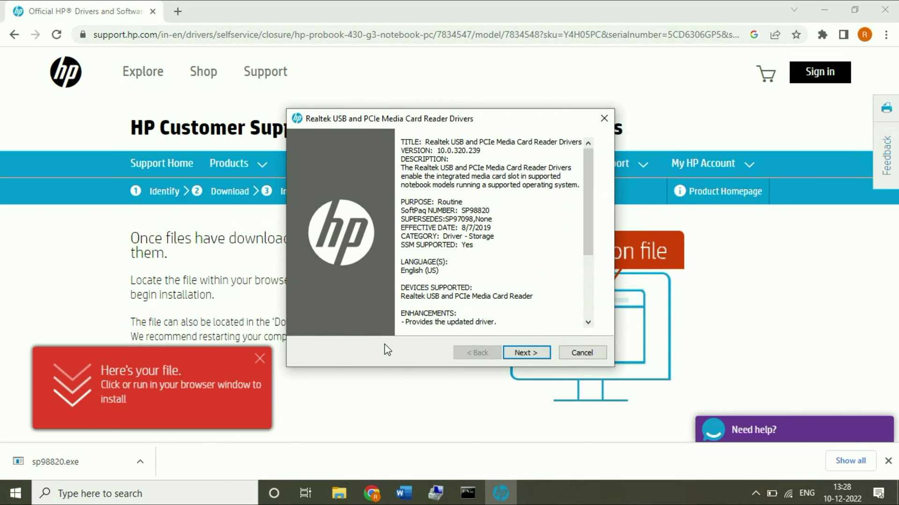
click(517, 355)
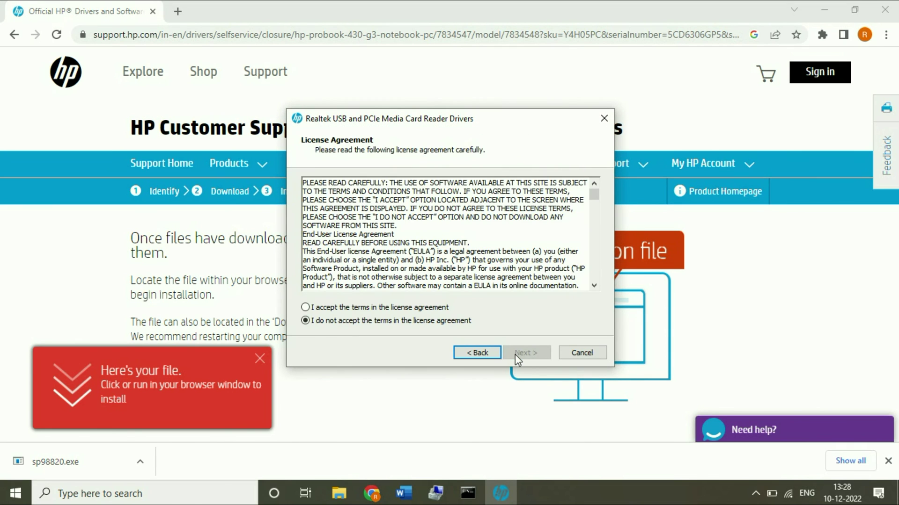
click(437, 309)
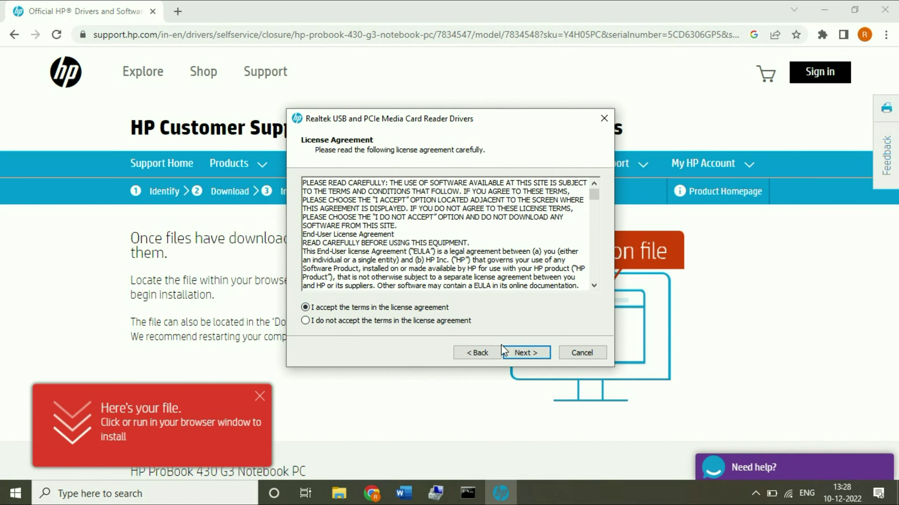
click(528, 353)
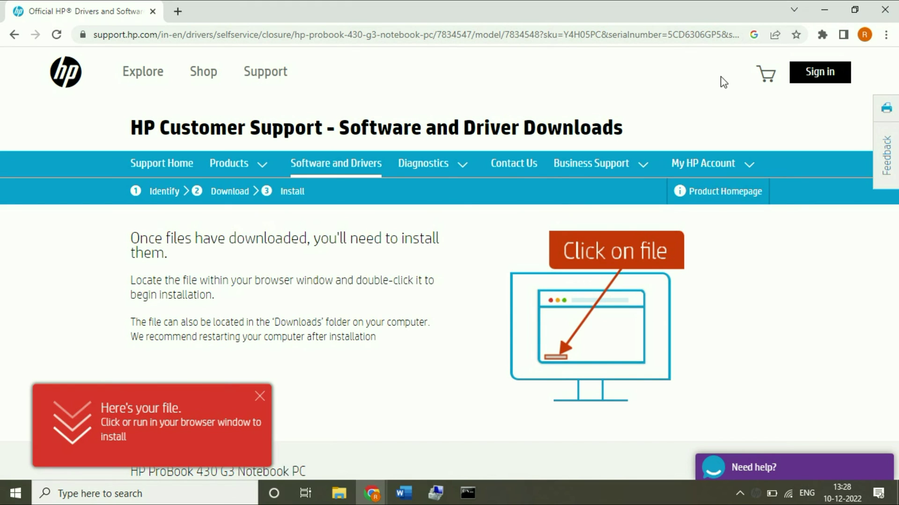
click(824, 15)
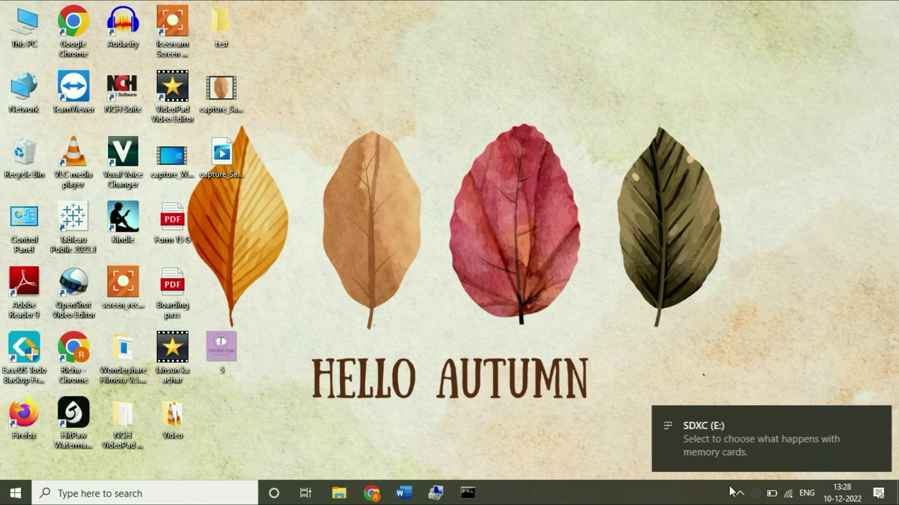
click(744, 454)
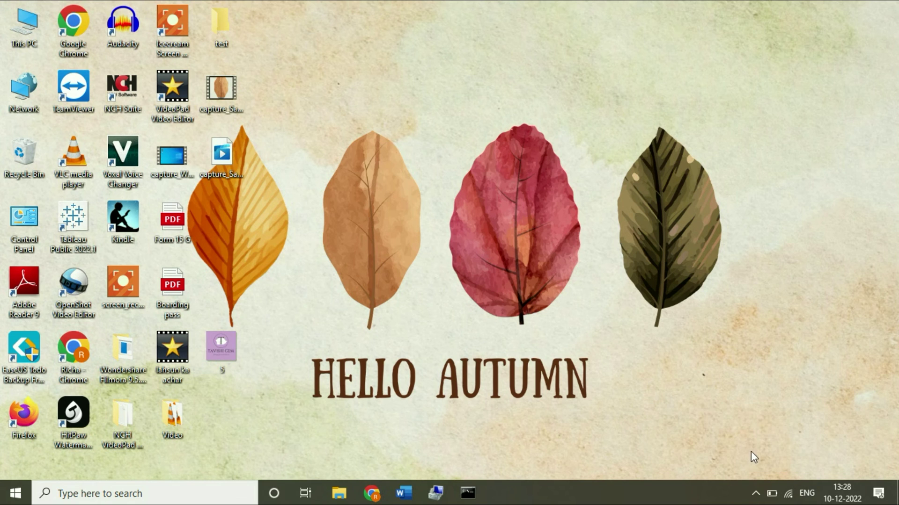
click(752, 489)
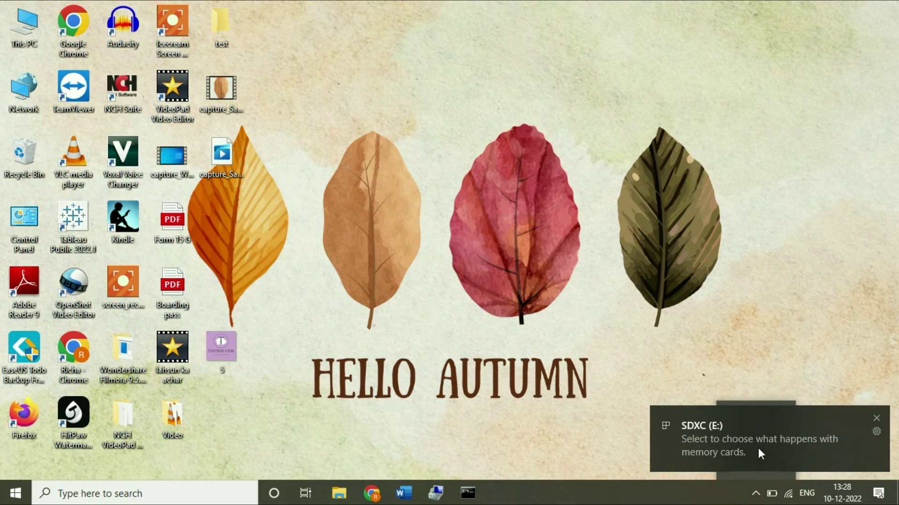
click(758, 449)
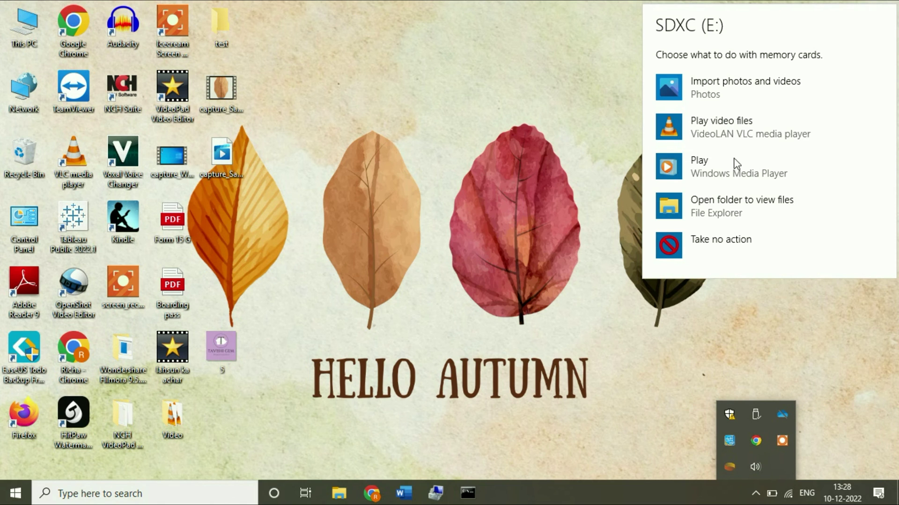
click(718, 217)
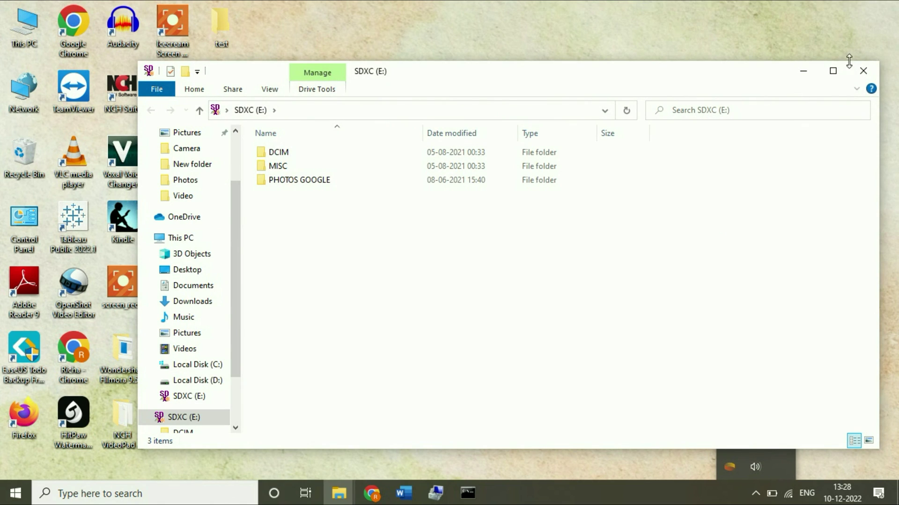
click(863, 70)
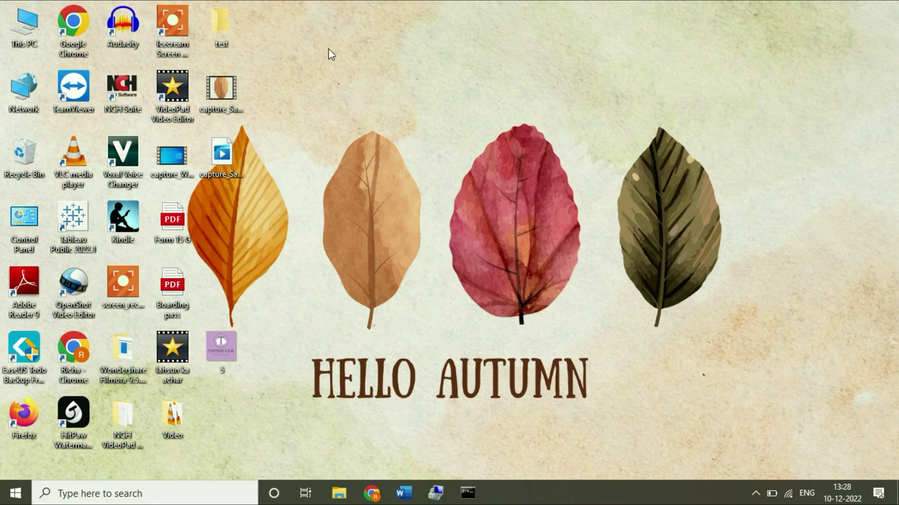
click(28, 17)
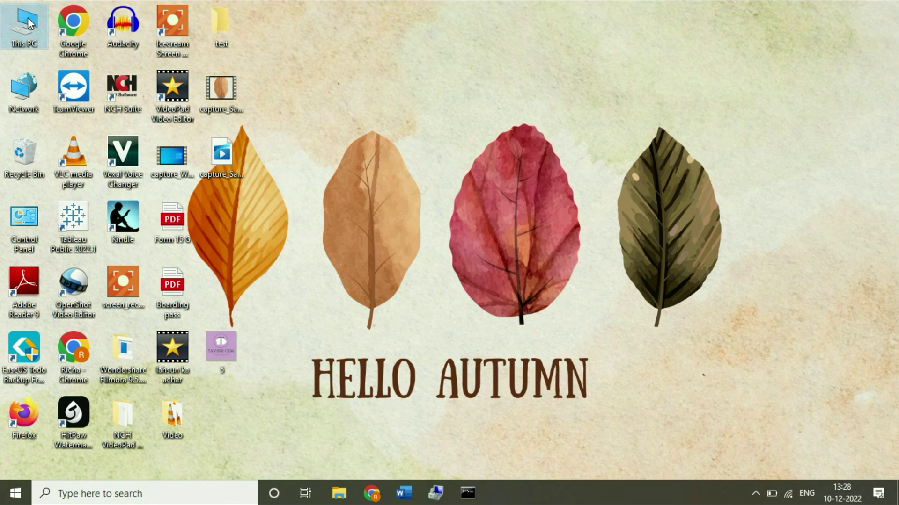
- Open This PC full screen and select the SDXC (E:) drive
double_click(28, 19)
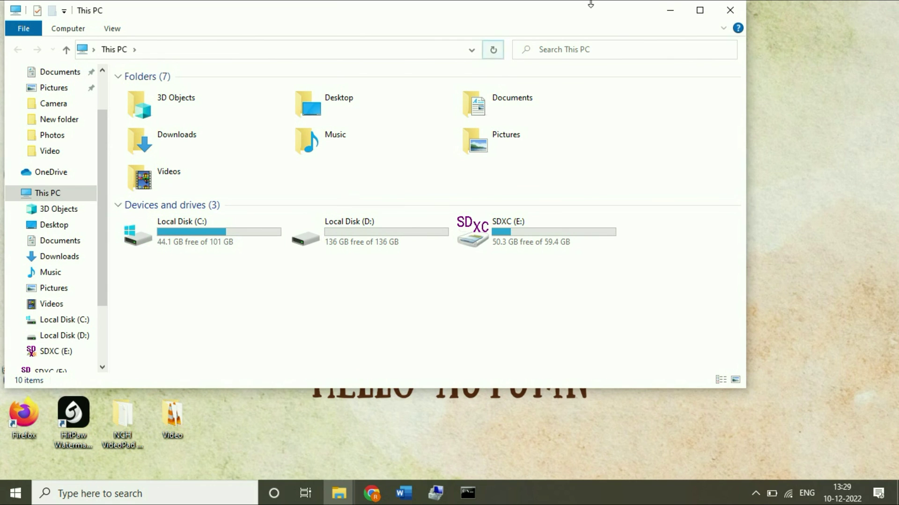
click(700, 9)
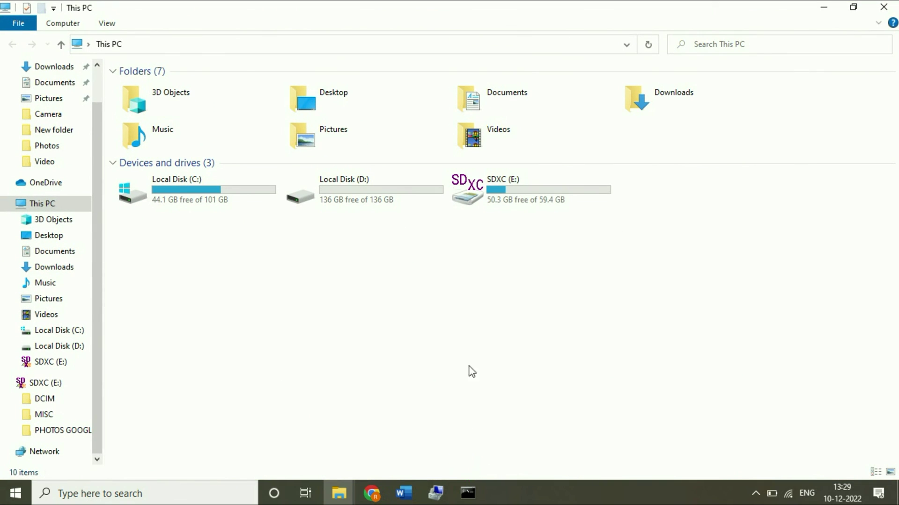
click(521, 191)
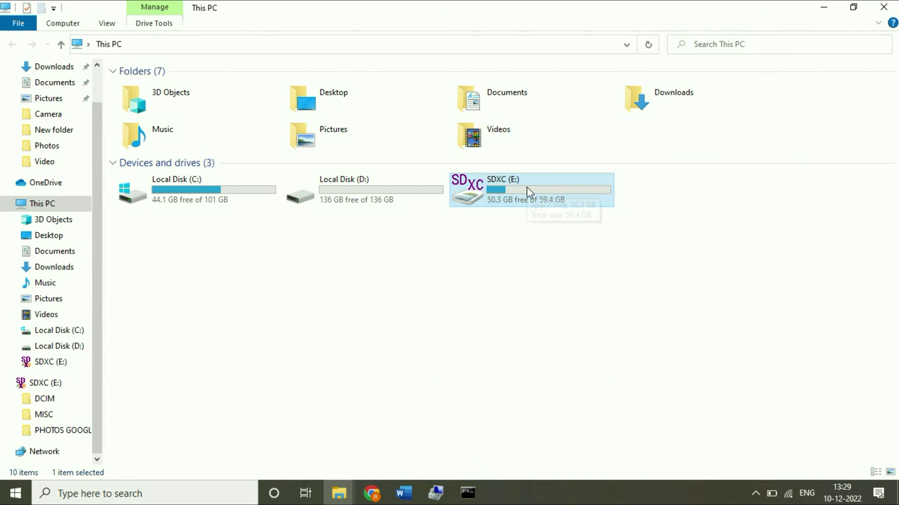
- Safely eject SDXC (E:) using the tray's Safely Remove Hardware icon
click(756, 493)
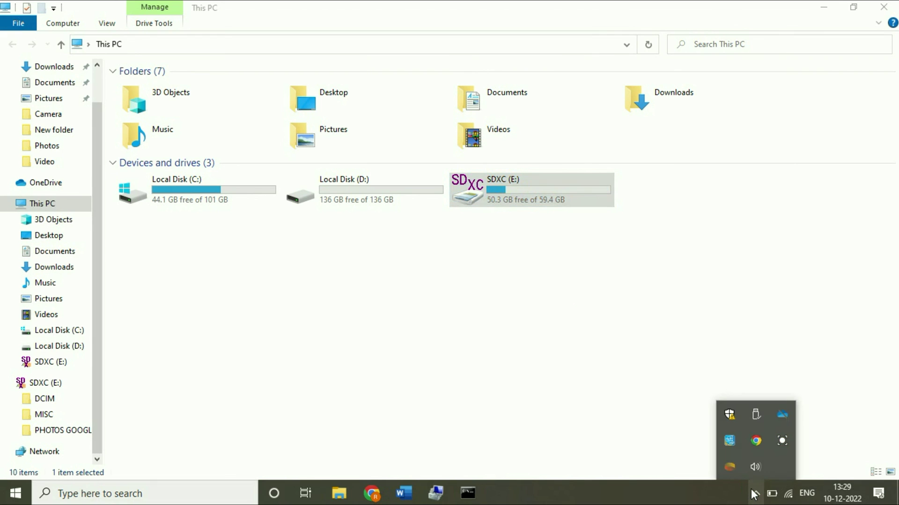
click(754, 411)
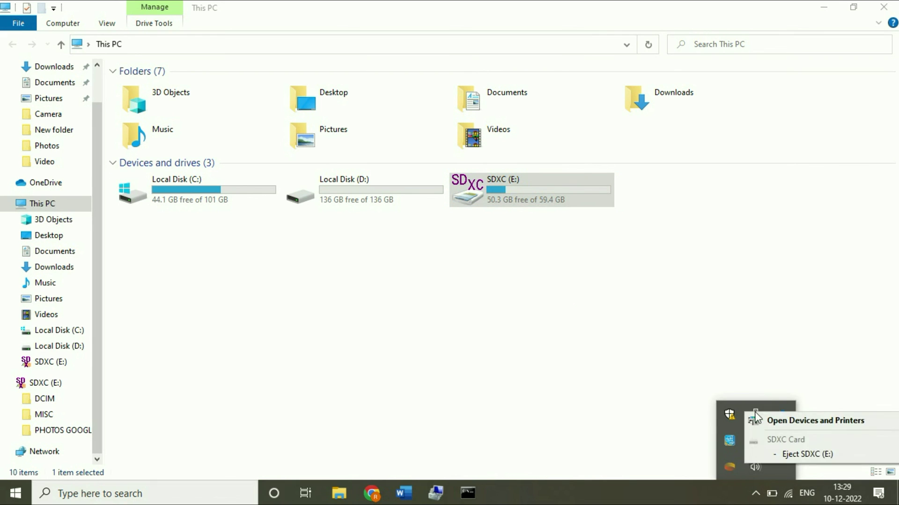
click(793, 459)
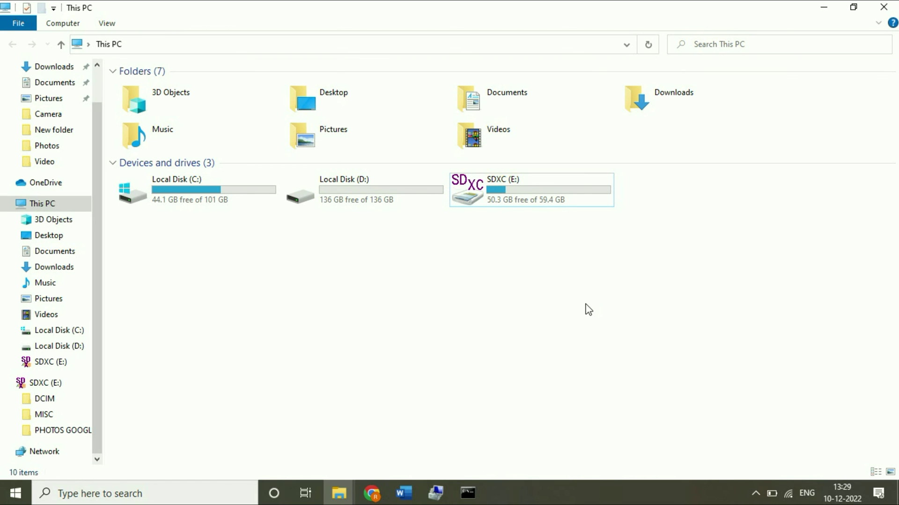